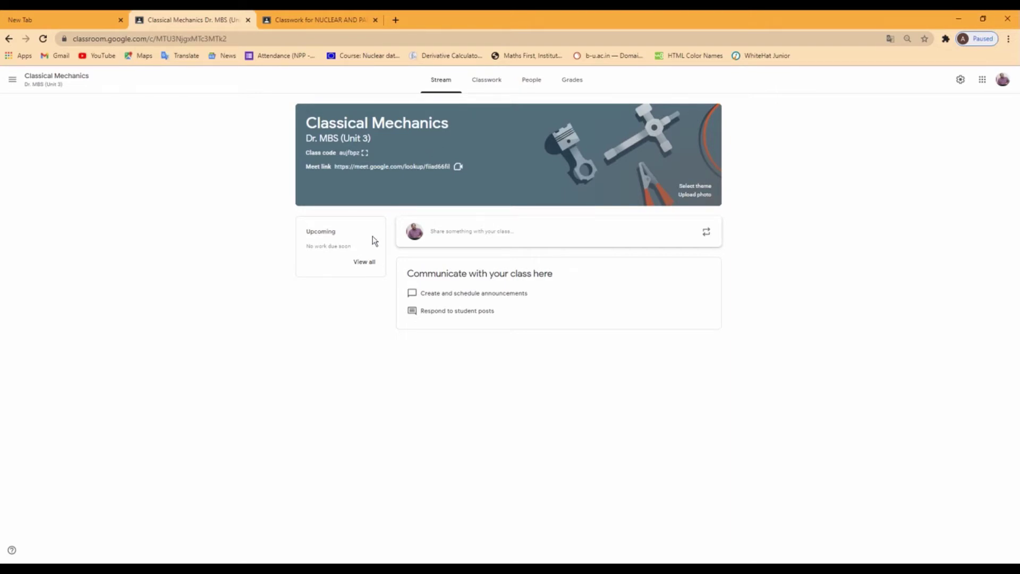
- View the Classical Mechanics class's Classwork page, then its Grades gradebook
left_click(487, 84)
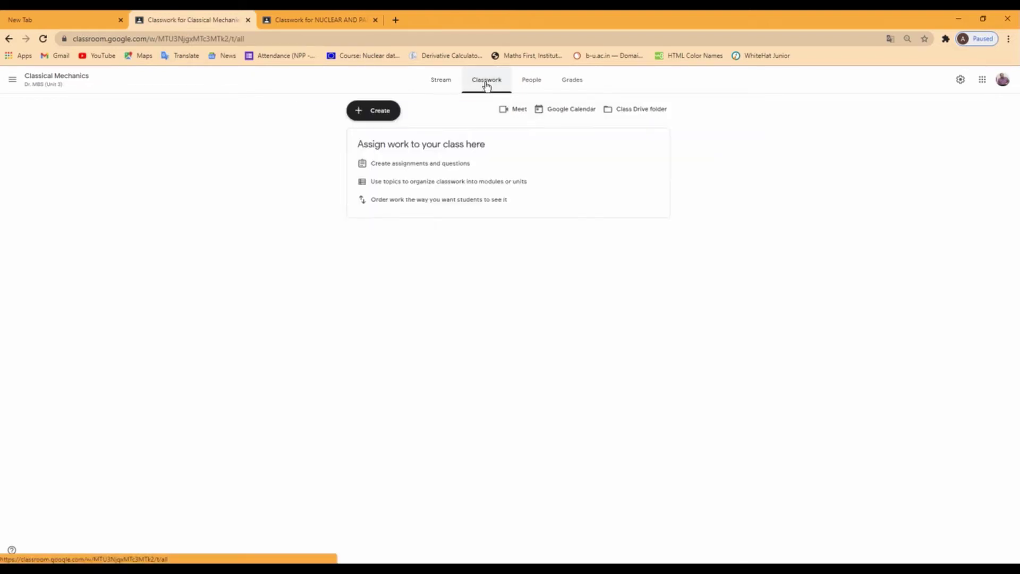
left_click(576, 80)
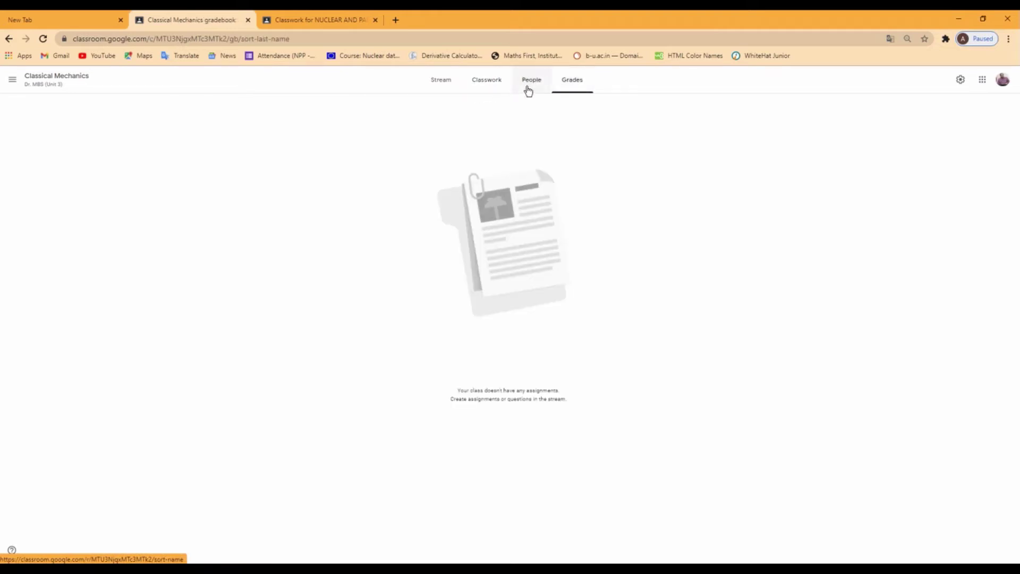
- Show the Classical Mechanics People page with its teachers and students
left_click(531, 80)
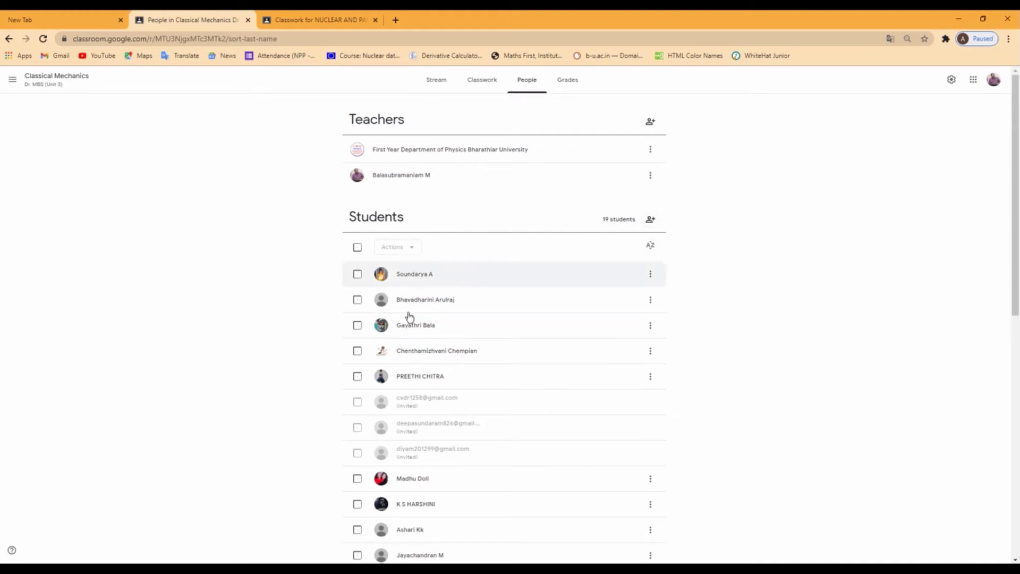
scroll(559, 303, "down", 2)
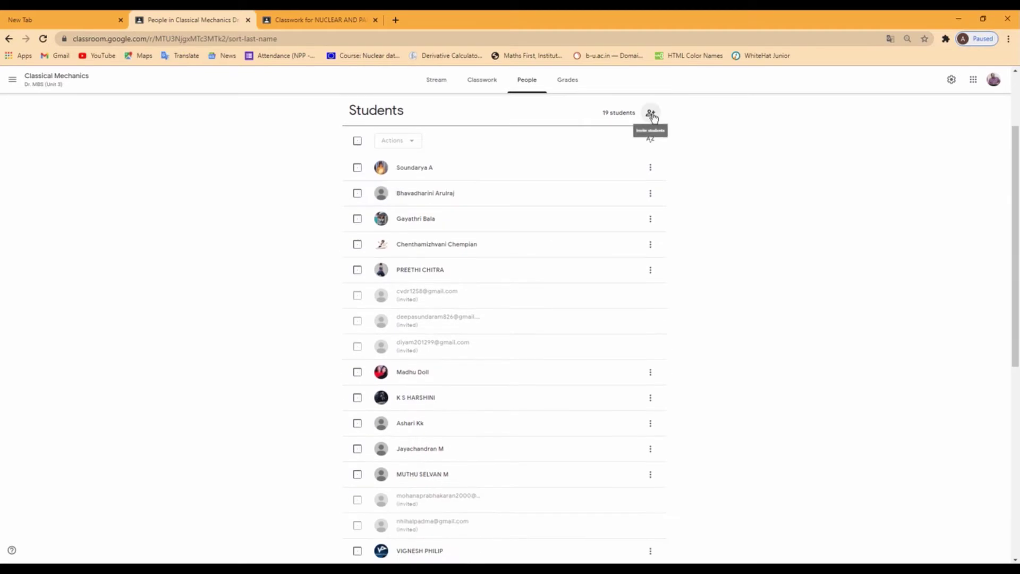
left_click(651, 114)
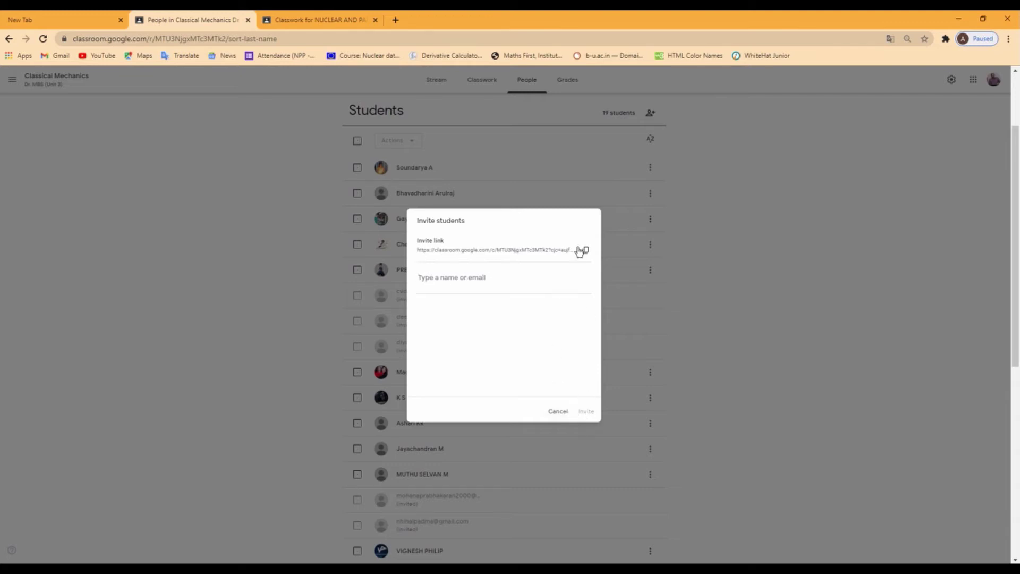
left_click(739, 223)
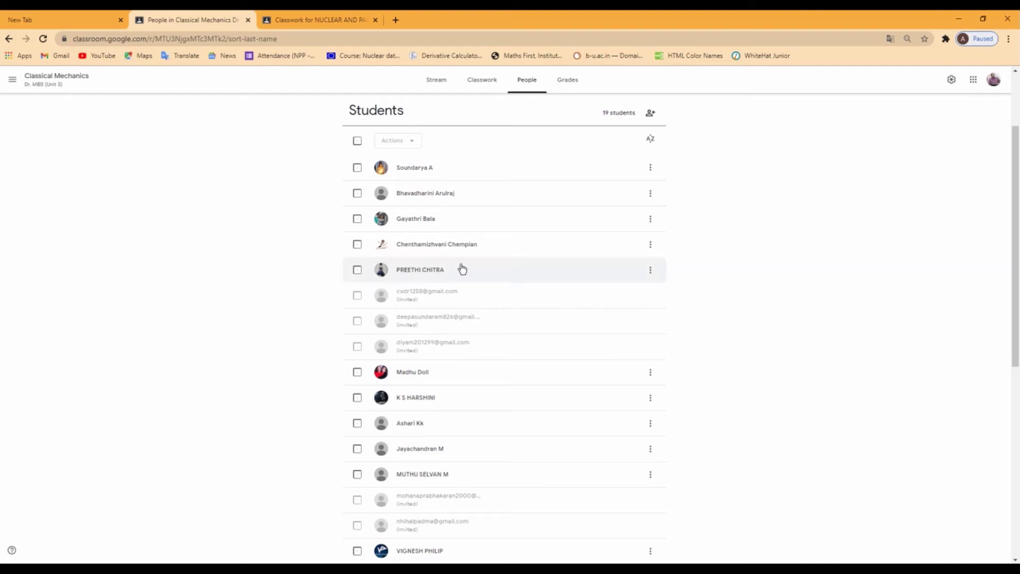
scroll(362, 319, "down", 3)
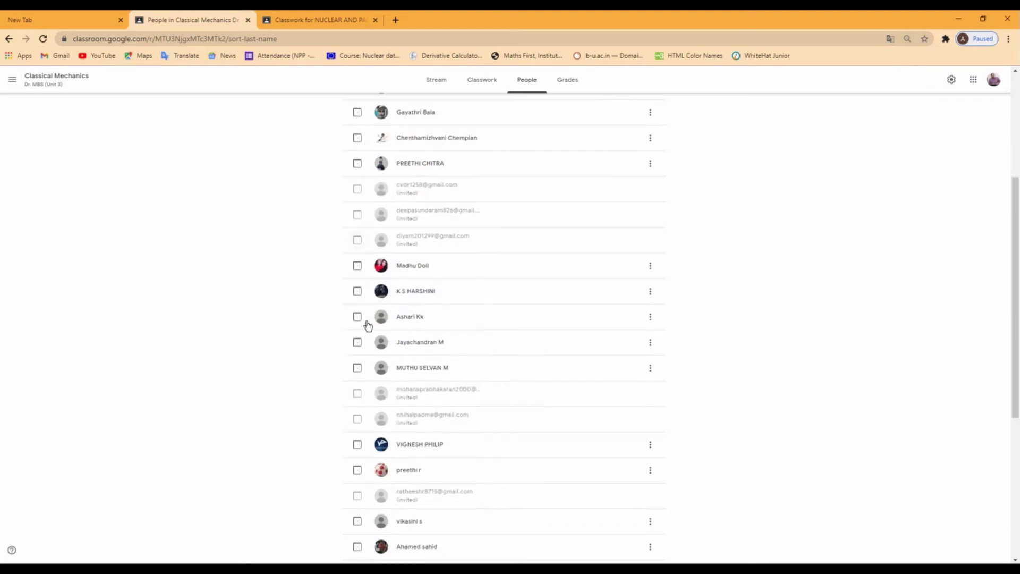
scroll(552, 328, "up", 5)
scroll(552, 346, "down", 2)
scroll(551, 347, "up", 1)
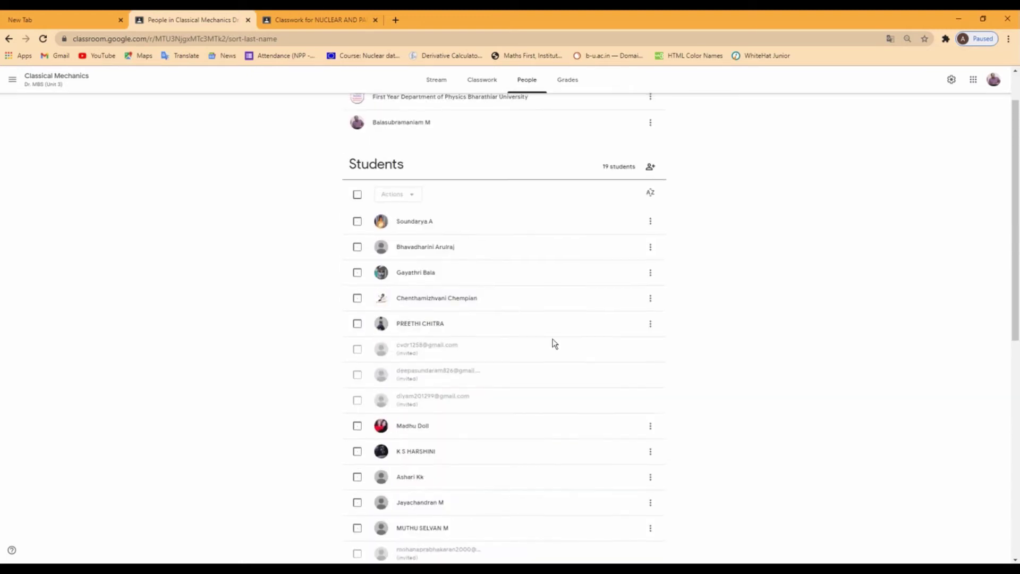
scroll(552, 347, "down", 5)
scroll(566, 343, "down", 3)
scroll(566, 343, "down", 3)
scroll(445, 296, "up", 10)
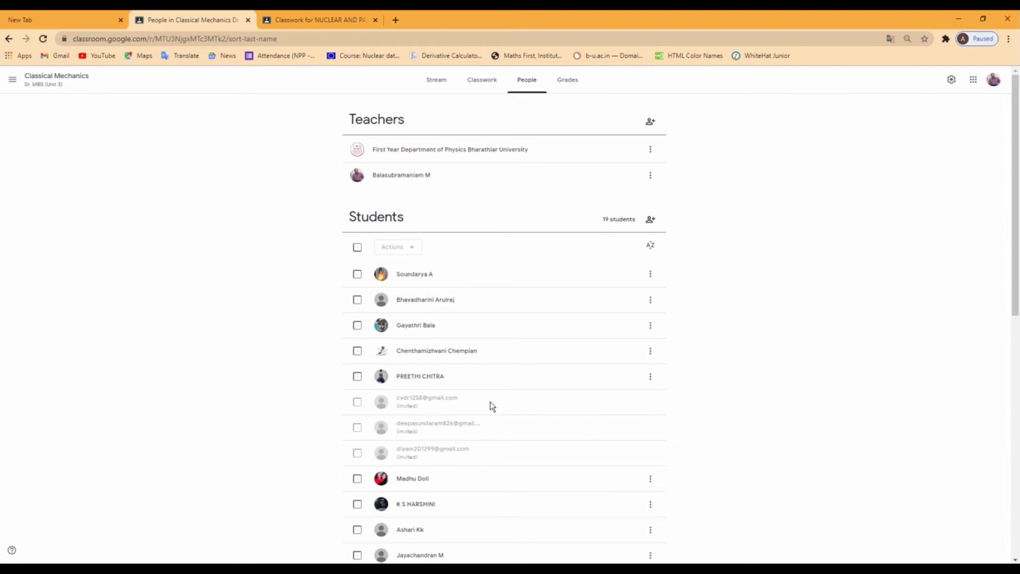
- Check the first student's options menu, then visit Classwork and Grades before returning to Stream
left_click(650, 273)
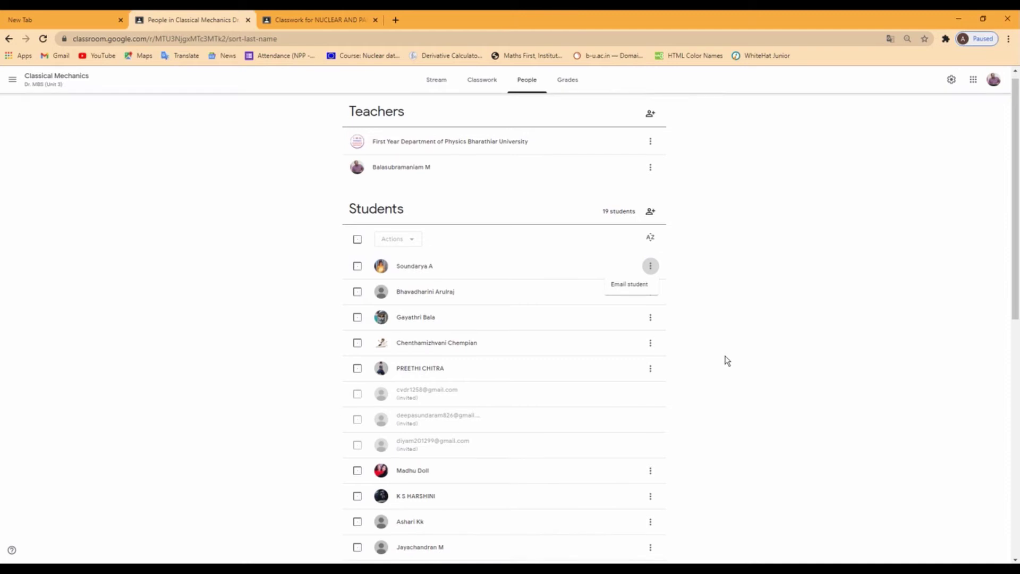
scroll(726, 361, "down", 5)
scroll(730, 363, "down", 5)
scroll(717, 344, "up", 2)
scroll(626, 285, "down", 1)
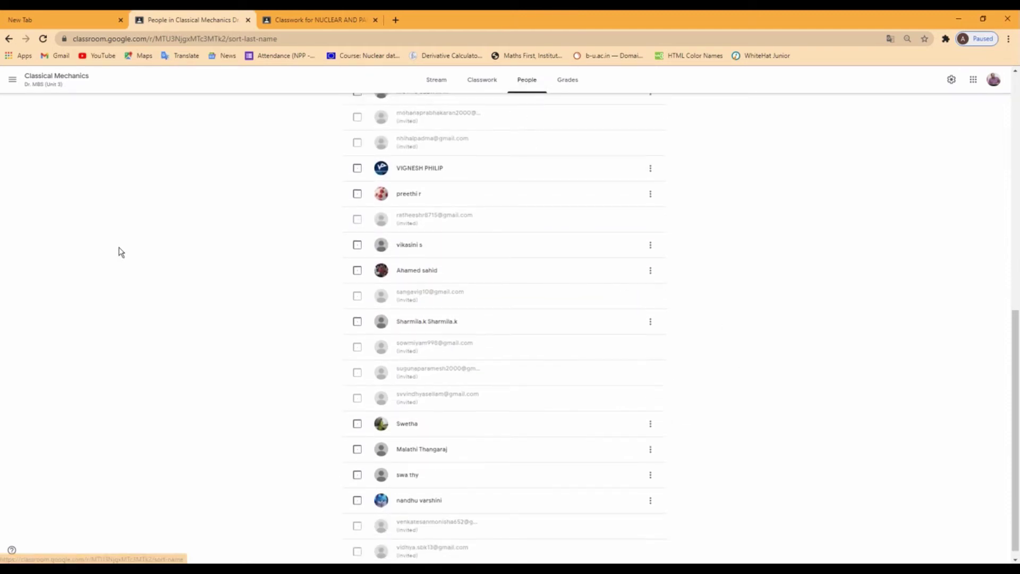
scroll(144, 239, "up", 3)
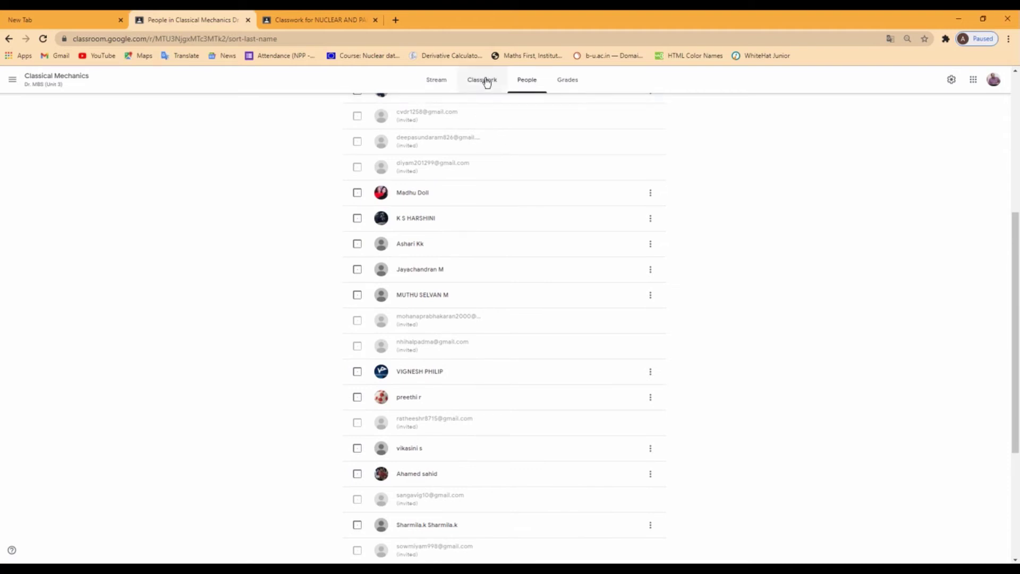
left_click(481, 79)
left_click(568, 79)
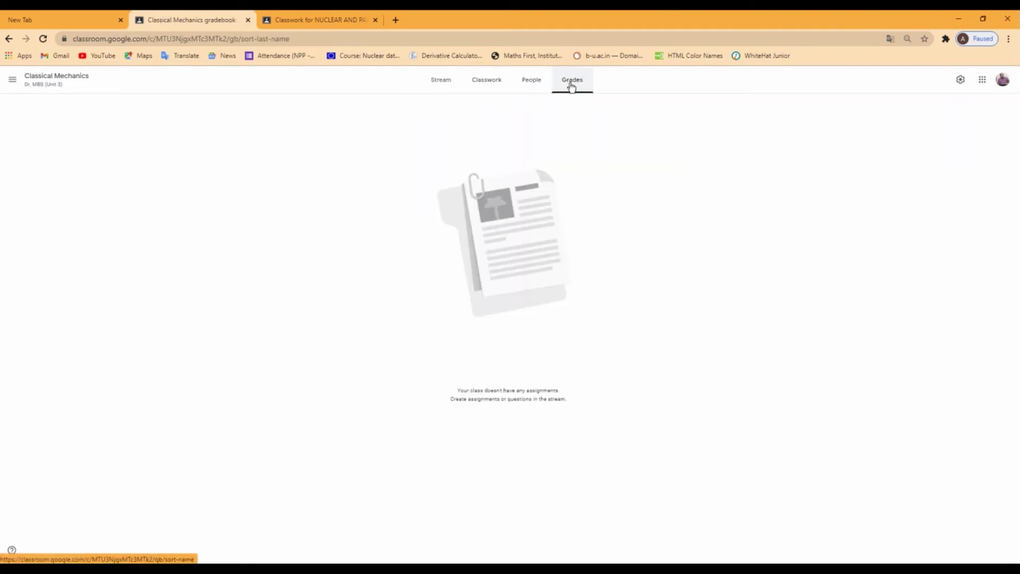
left_click(441, 80)
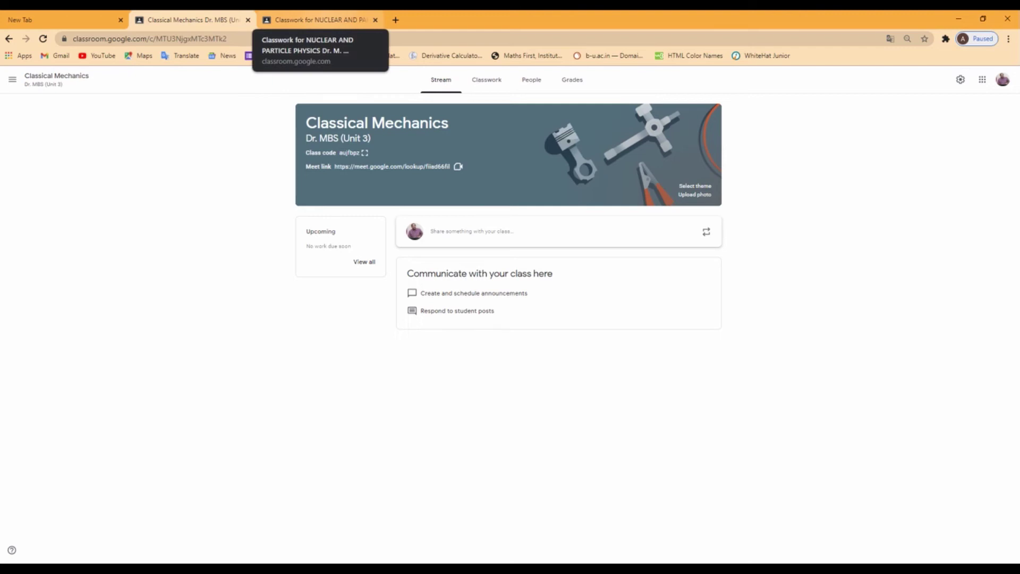
left_click(318, 19)
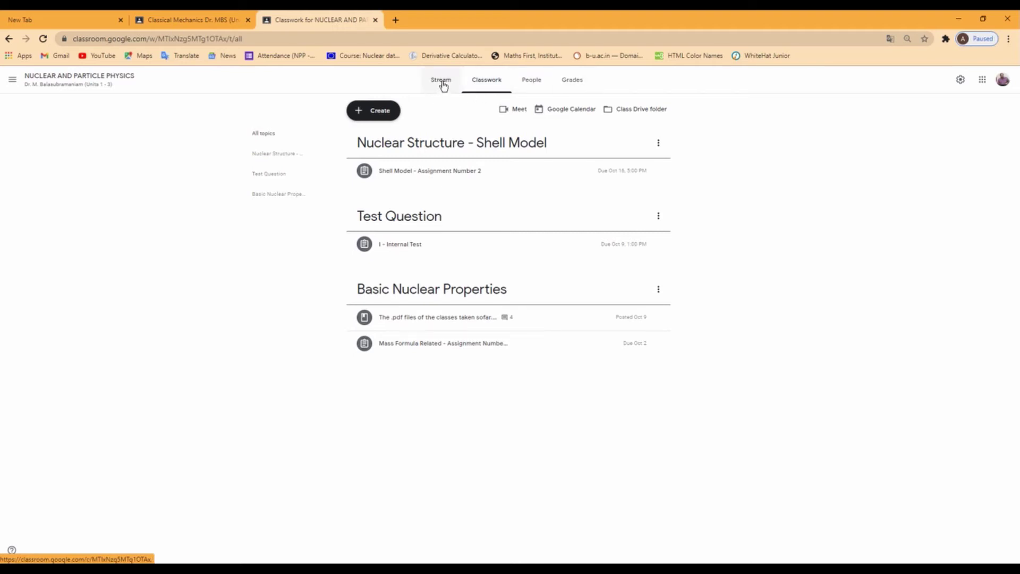
left_click(443, 83)
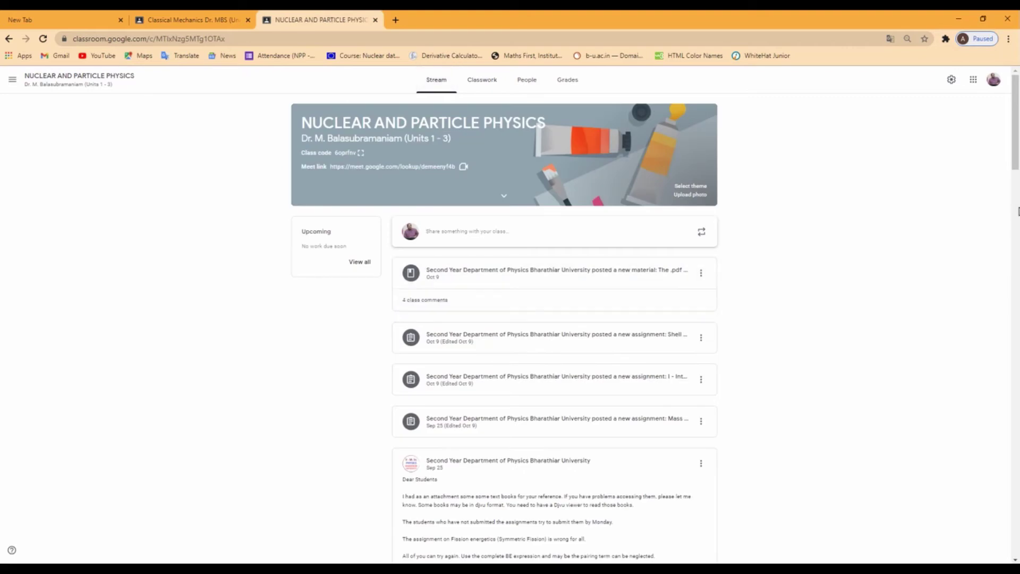
left_click_drag(1016, 120, 1016, 551)
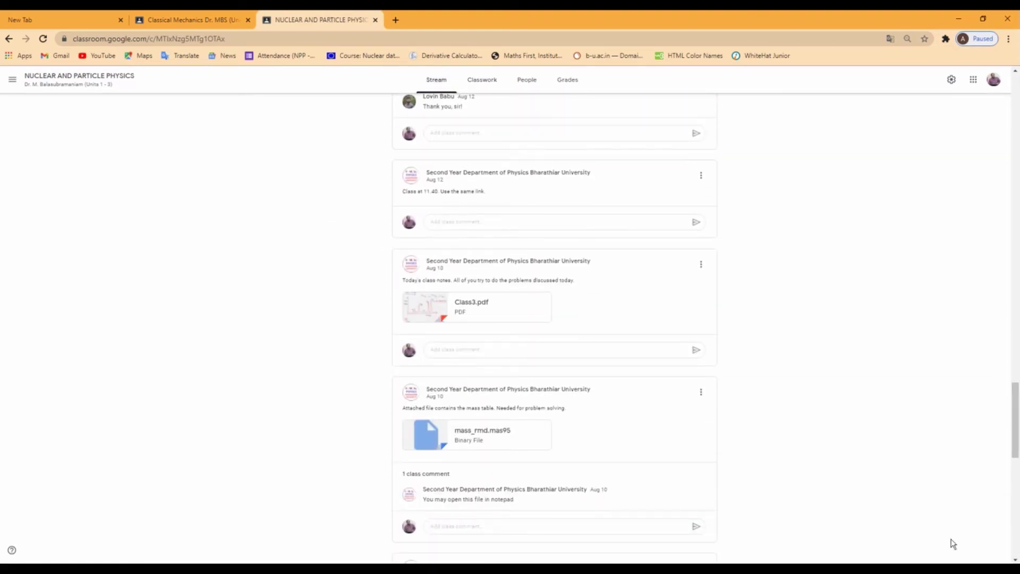
scroll(516, 486, "down", 2)
scroll(516, 487, "down", 3)
scroll(543, 478, "down", 2)
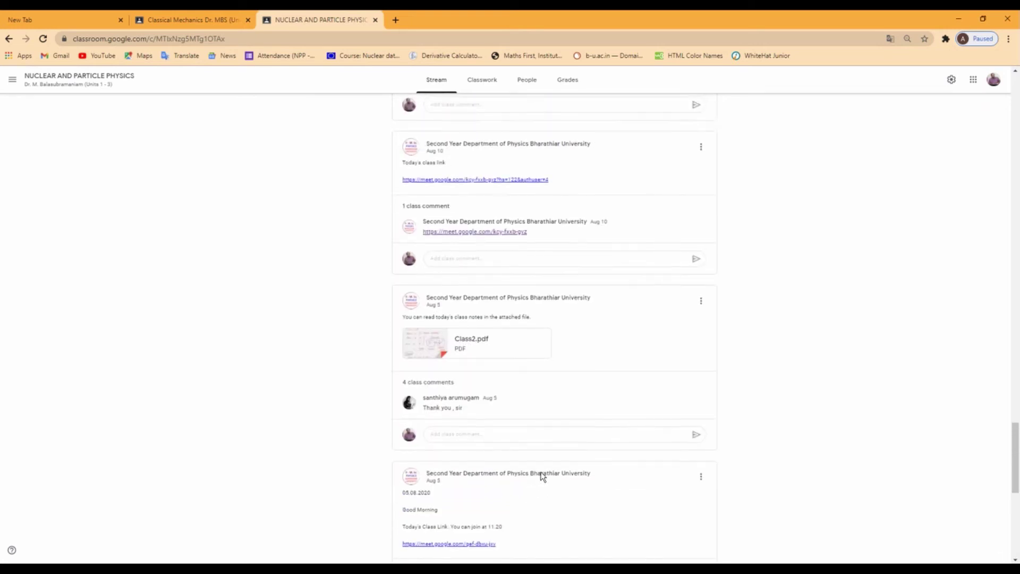
scroll(542, 479, "down", 1)
scroll(1014, 479, "down", 2)
left_click_drag(1015, 479, 1016, 526)
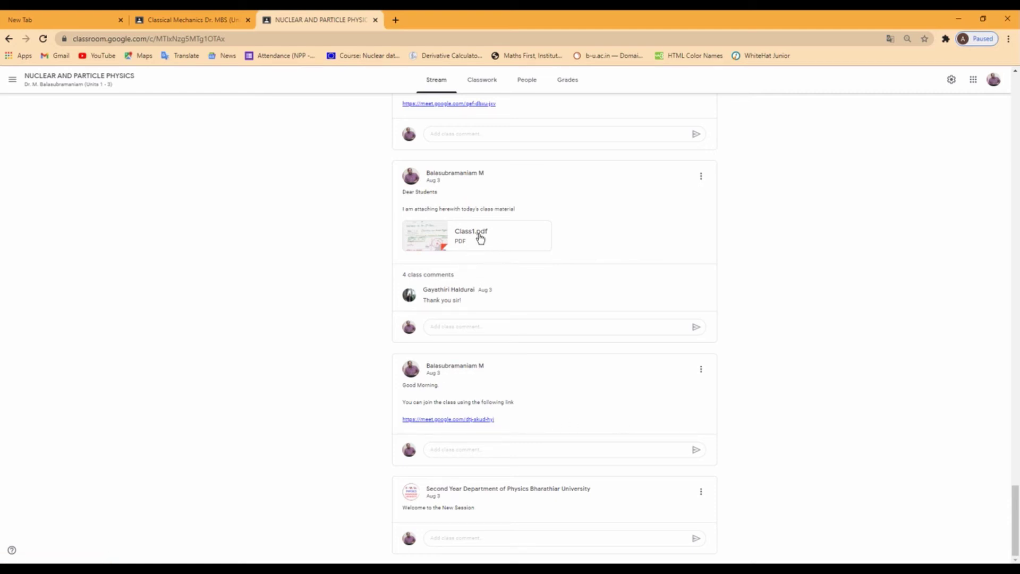
scroll(472, 277, "up", 4)
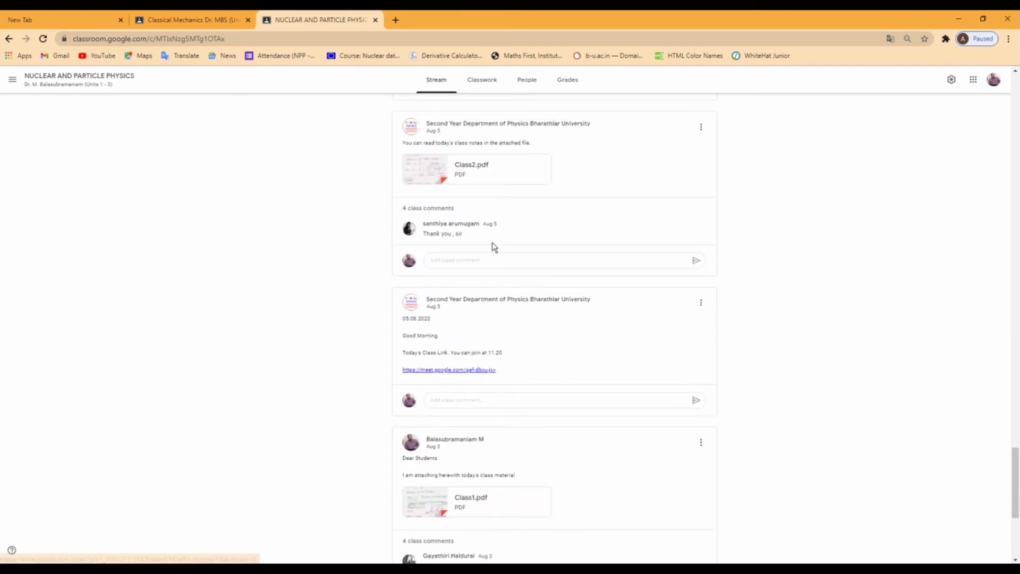
scroll(487, 239, "up", 1)
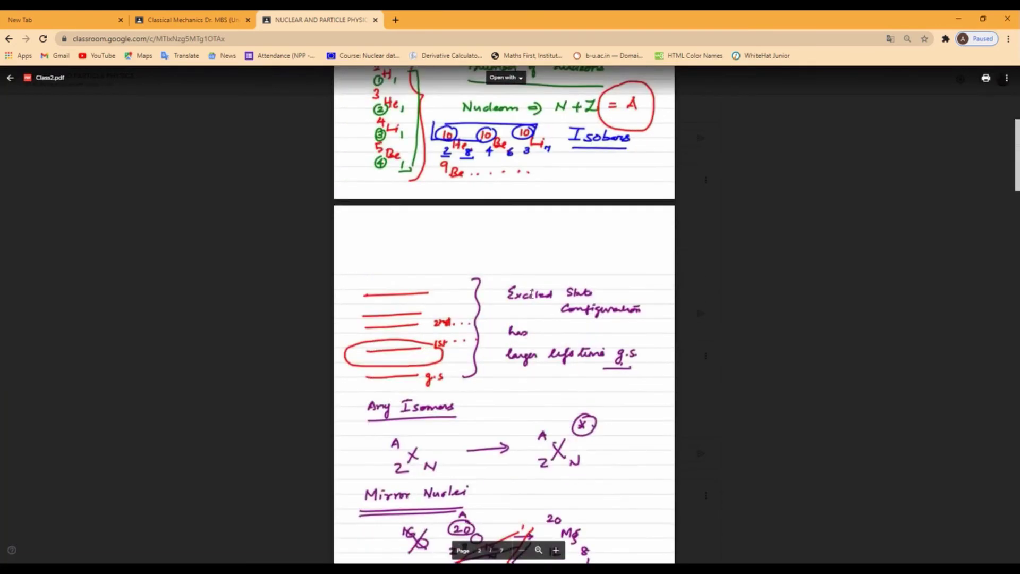
scroll(493, 310, "down", 3)
key("Escape")
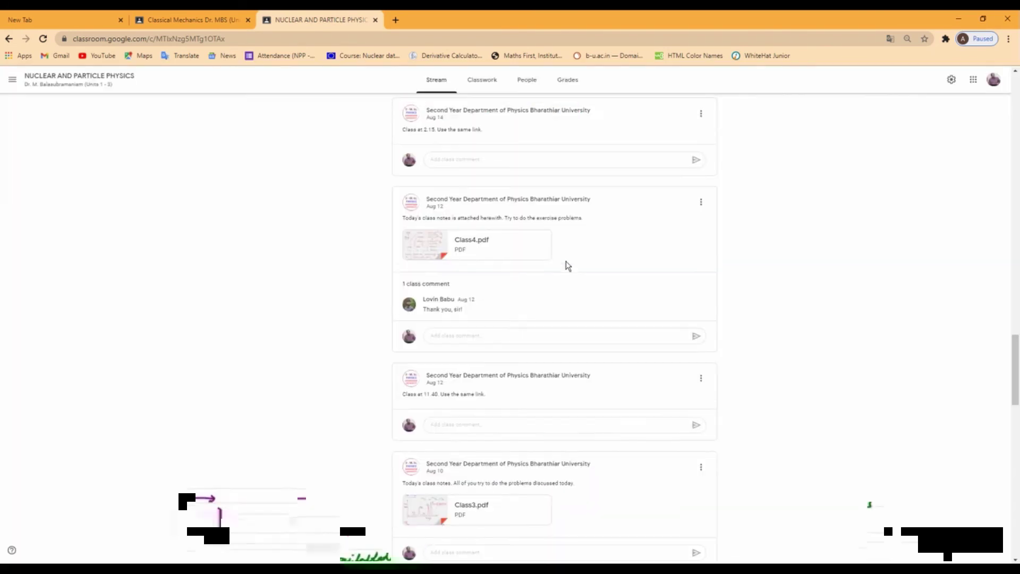
scroll(567, 265, "up", 3)
scroll(567, 265, "up", 3)
scroll(567, 265, "up", 2)
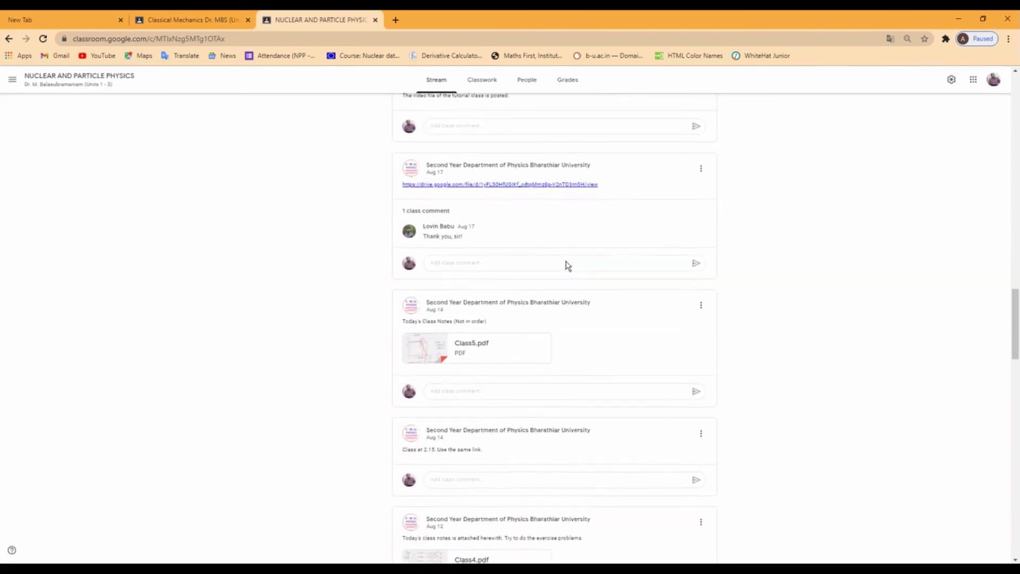
scroll(567, 265, "up", 5)
scroll(567, 265, "up", 5)
scroll(567, 264, "up", 5)
scroll(566, 264, "up", 5)
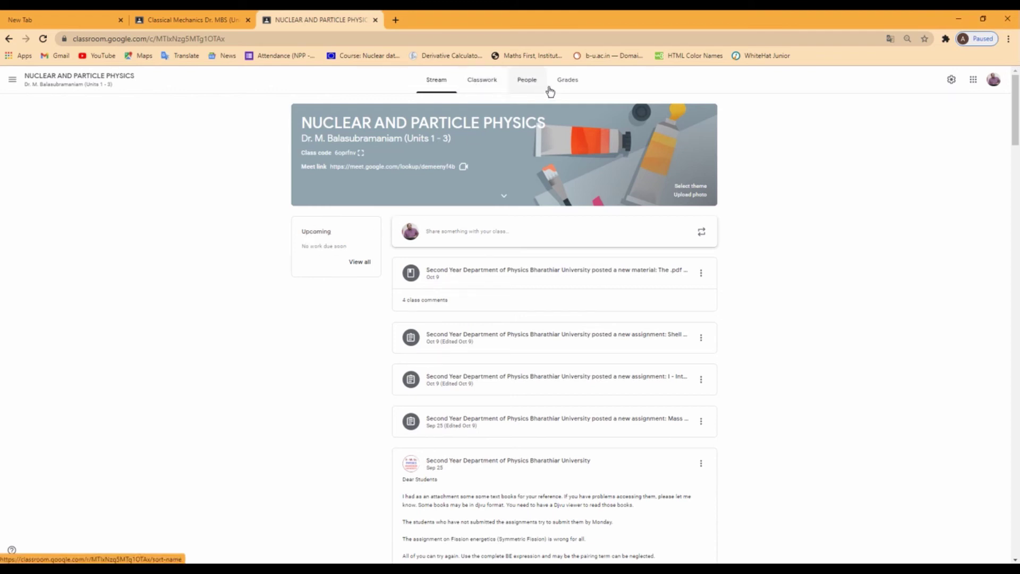
- Show the Nuclear and Particle Physics classwork, viewing the Create options without choosing one
left_click(481, 83)
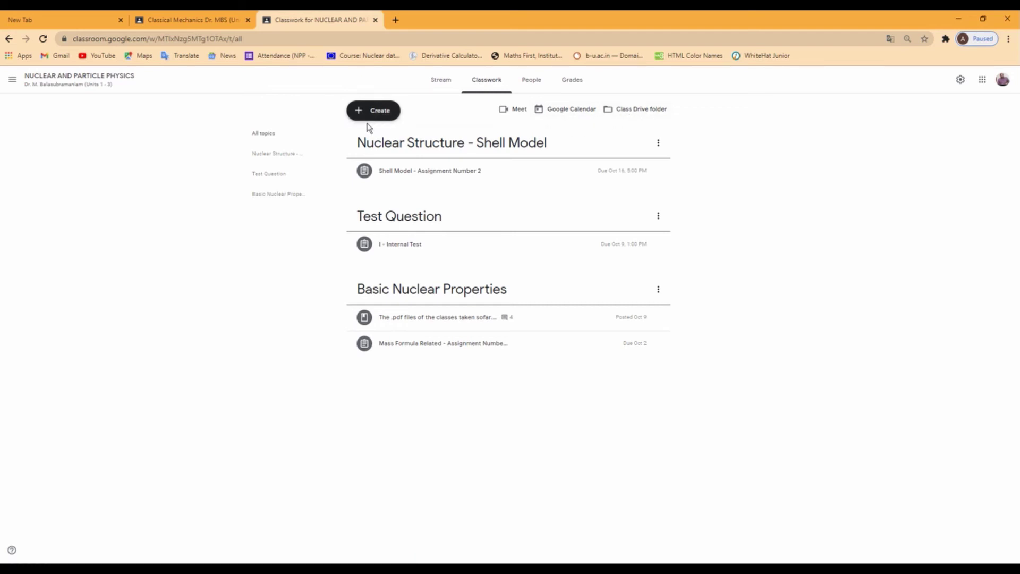
left_click(383, 113)
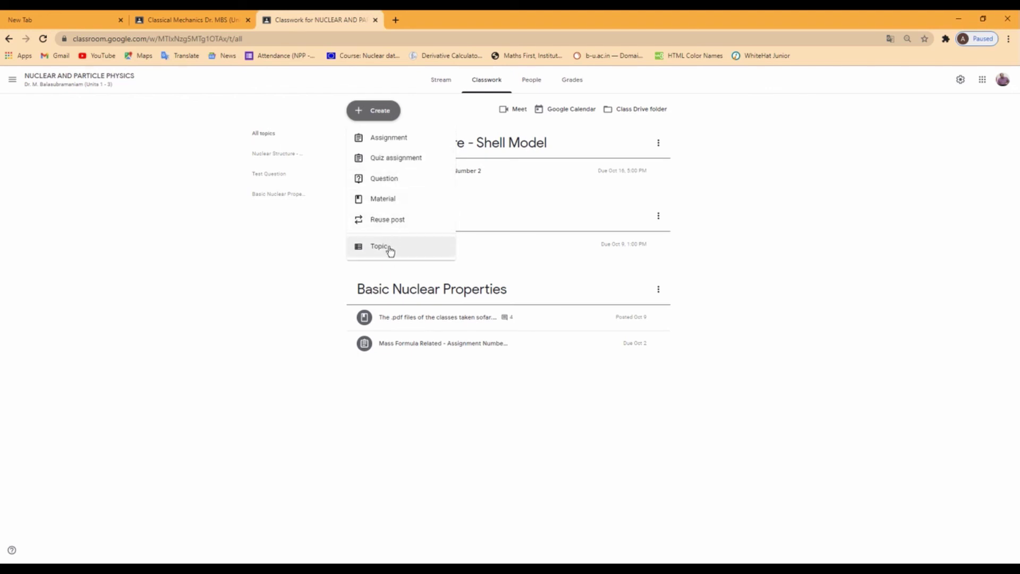
left_click(224, 328)
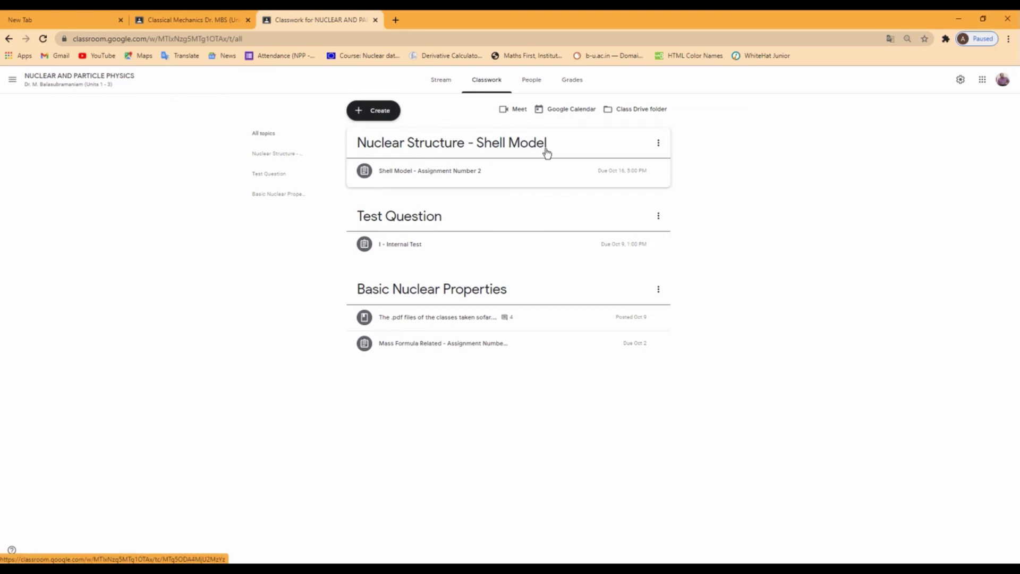
- Create an assignment titled 'Nuclear Reactions', fix the title's capitalisation, and start its instructions
left_click(381, 111)
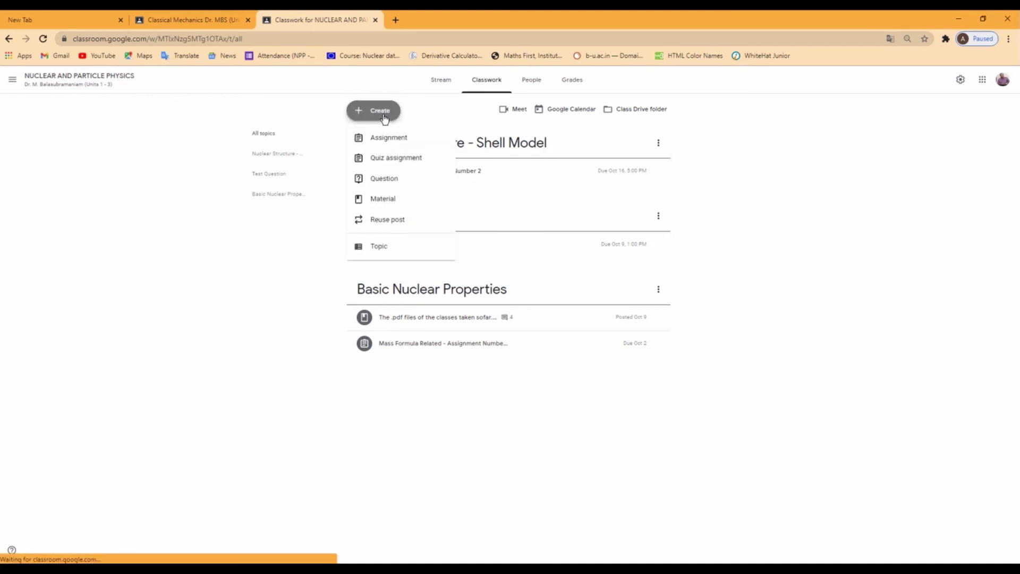
left_click(390, 141)
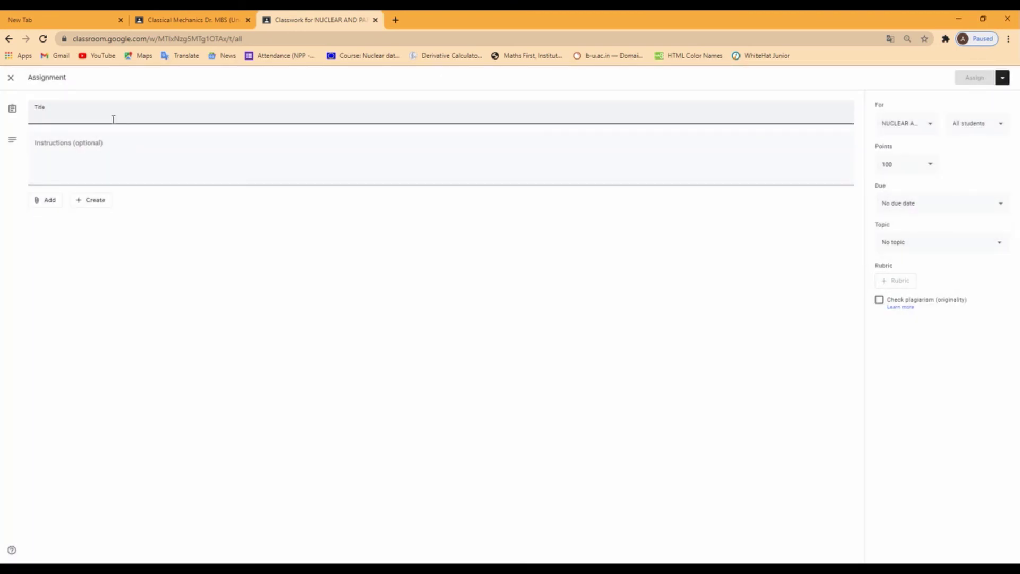
type("nUCLEA")
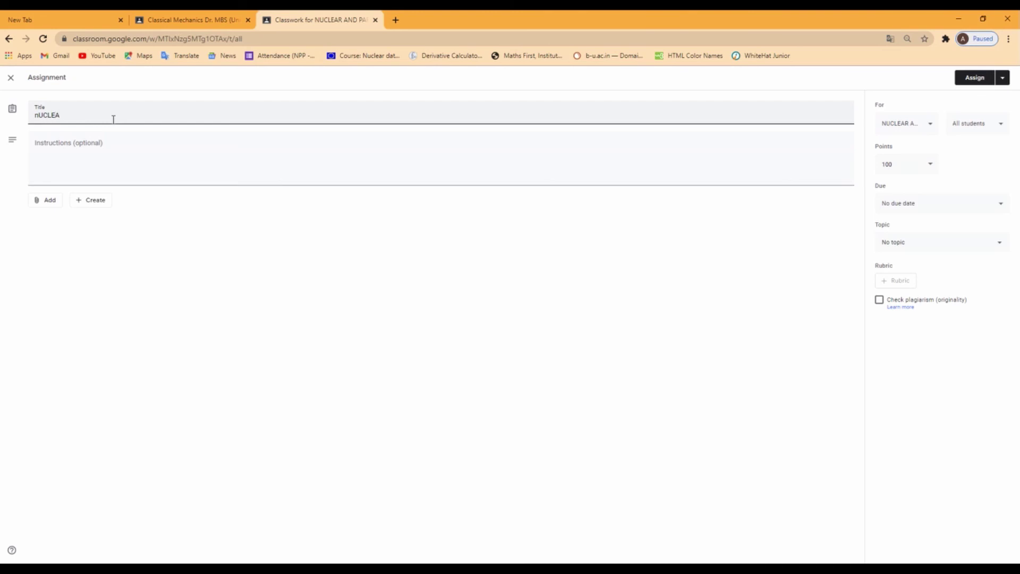
key("BackSpace")
key("BackSpace")
key("BackSpace")
type("Nuclea")
left_click(102, 147)
type("Please")
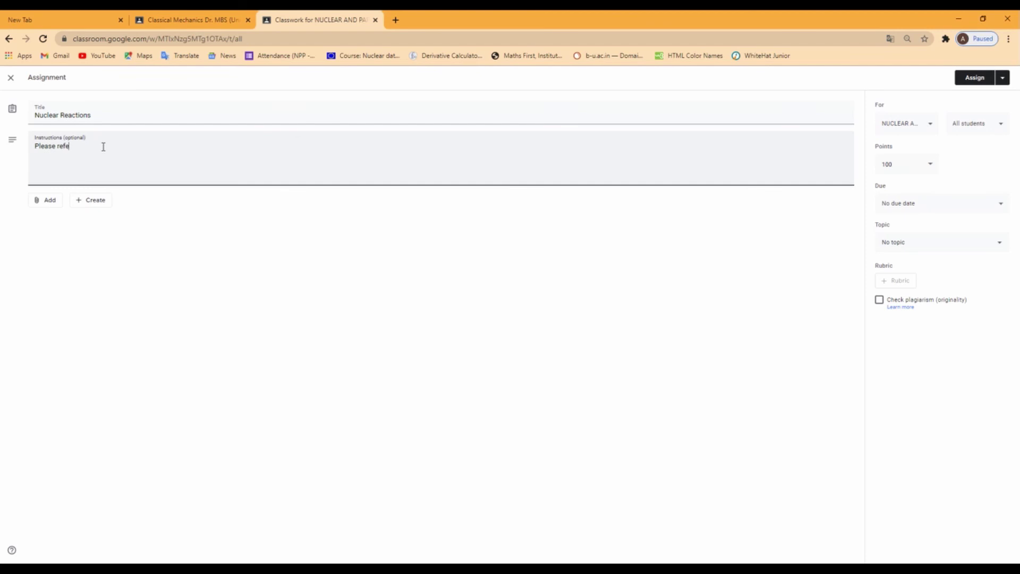
type("refer")
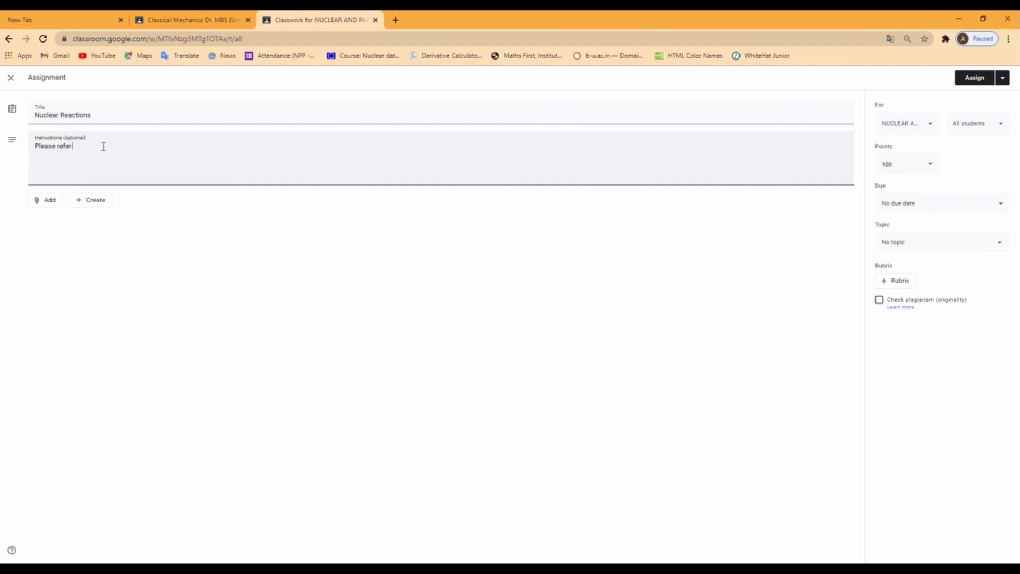